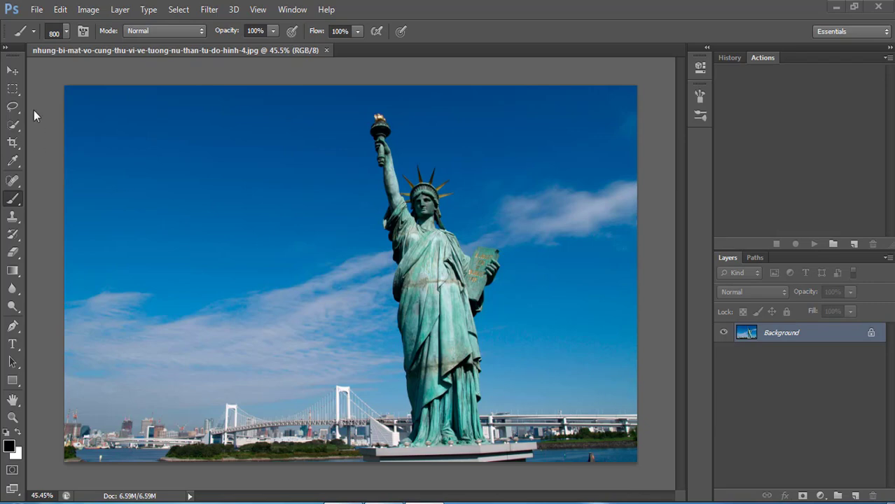
Step: Check the Statue of Liberty photo's image size, noting its 314 resolution
{"action": "scroll", "coordinate": [379, 268], "scroll_direction": "down", "scroll_amount": 3}
{"action": "scroll", "coordinate": [378, 268], "scroll_direction": "up", "scroll_amount": 3}
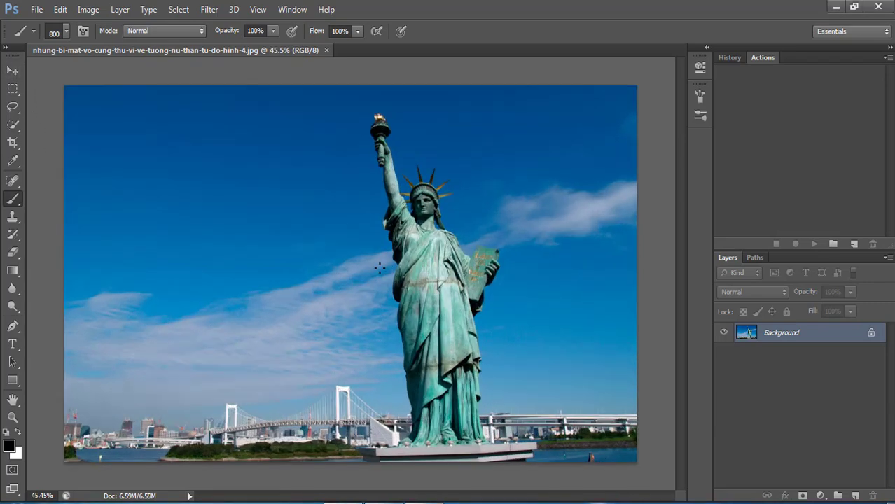
{"action": "scroll", "coordinate": [379, 268], "scroll_direction": "down", "scroll_amount": 1}
{"action": "key", "text": "ctrl+alt+i"}
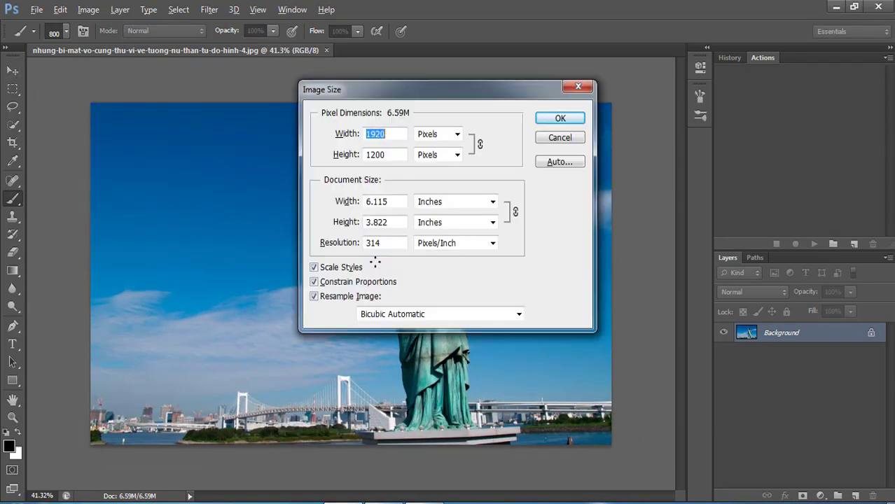
{"action": "left_click_drag", "start_coordinate": [387, 243], "coordinate": [361, 242]}
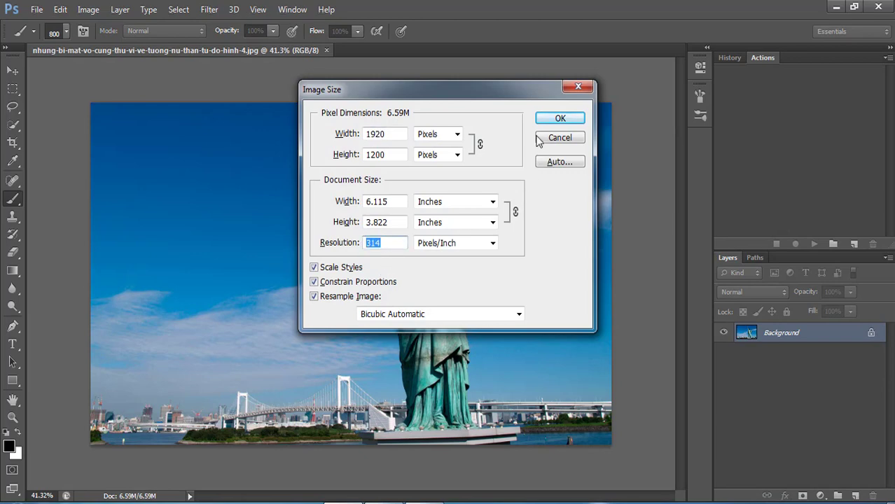
{"action": "left_click", "coordinate": [560, 119]}
Step: Load the Perfectum 2 action, brush and pattern files from the Desktop Perfectum 2 folder
{"action": "scroll", "coordinate": [658, 242], "scroll_direction": "up", "scroll_amount": 2}
{"action": "scroll", "coordinate": [659, 241], "scroll_direction": "down", "scroll_amount": 1}
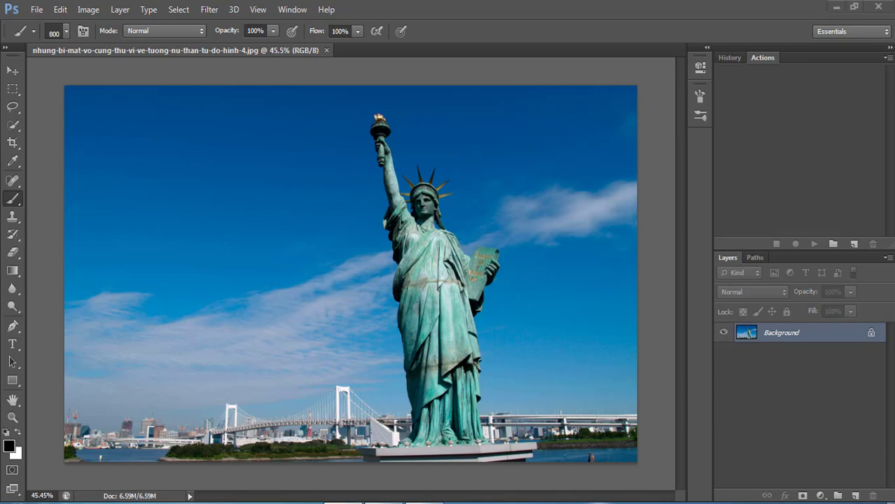
{"action": "key", "text": "super+e"}
{"action": "left_click", "coordinate": [327, 140]}
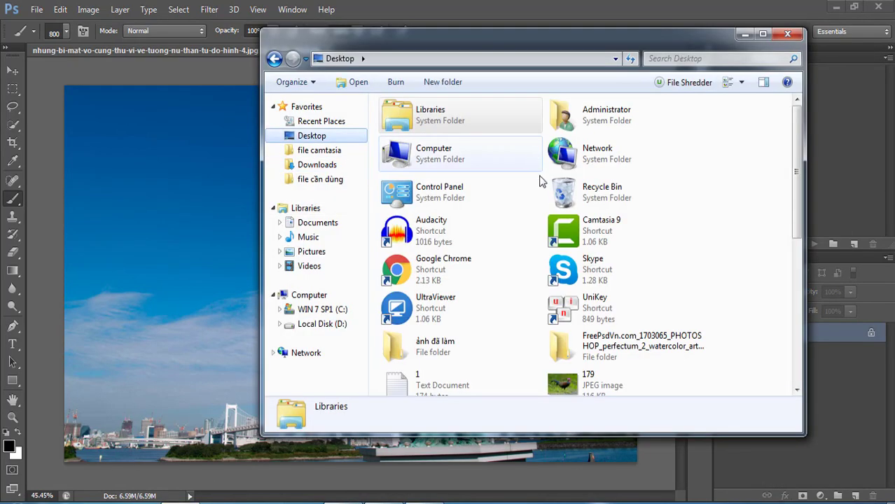
{"action": "double_click", "coordinate": [650, 350]}
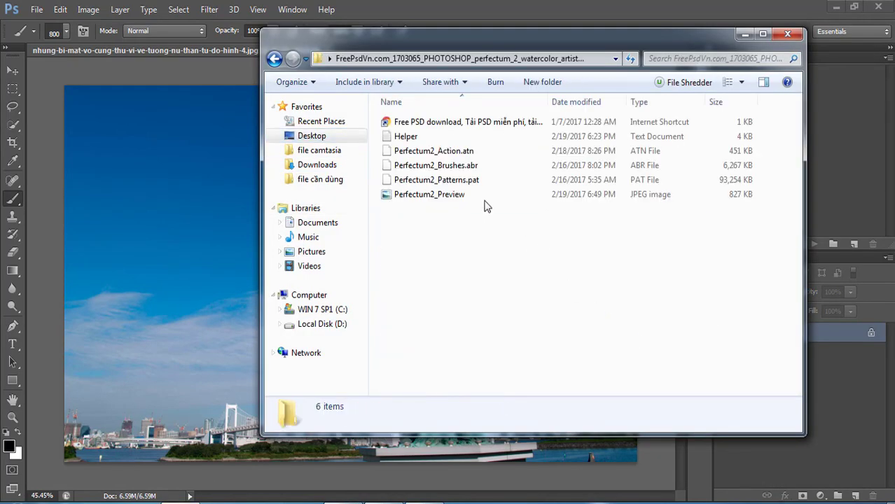
{"action": "left_click", "coordinate": [466, 181]}
{"action": "left_click", "coordinate": [459, 151], "text": "shift"}
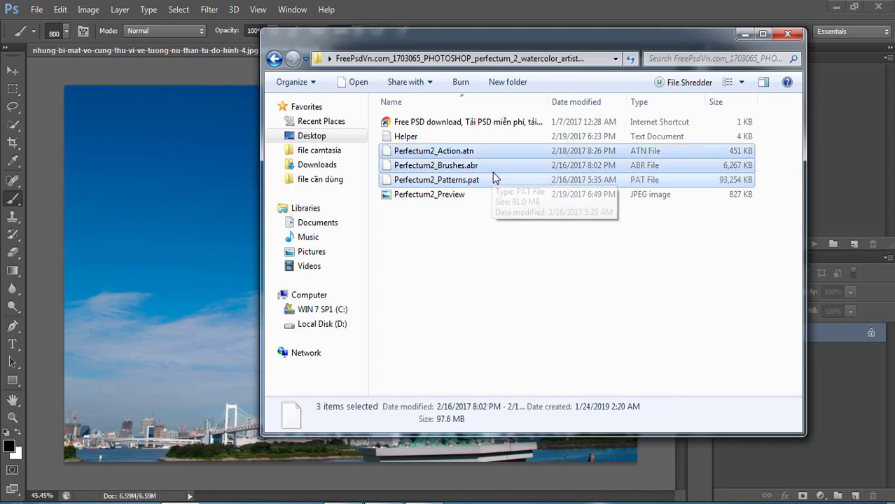
{"action": "left_click_drag", "start_coordinate": [492, 172], "coordinate": [850, 165]}
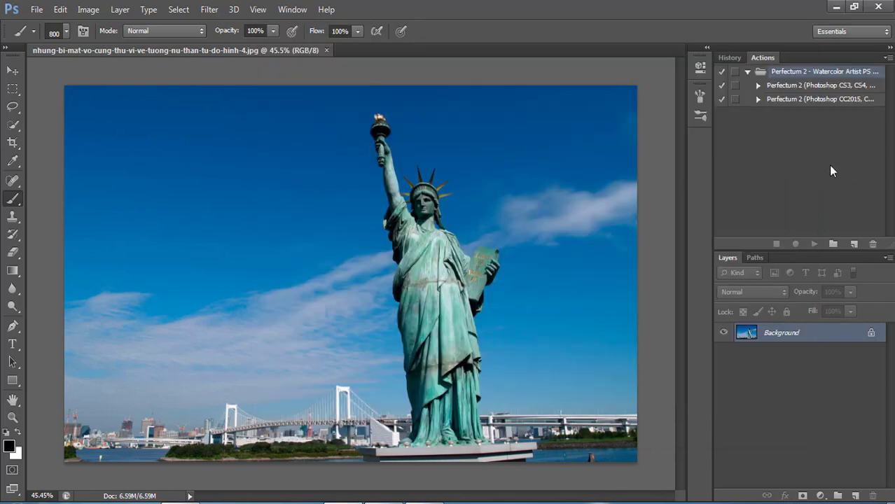
Step: Expand the Perfectum 2 action set and add an empty layer named 'profactions' above Background
{"action": "left_click", "coordinate": [758, 86]}
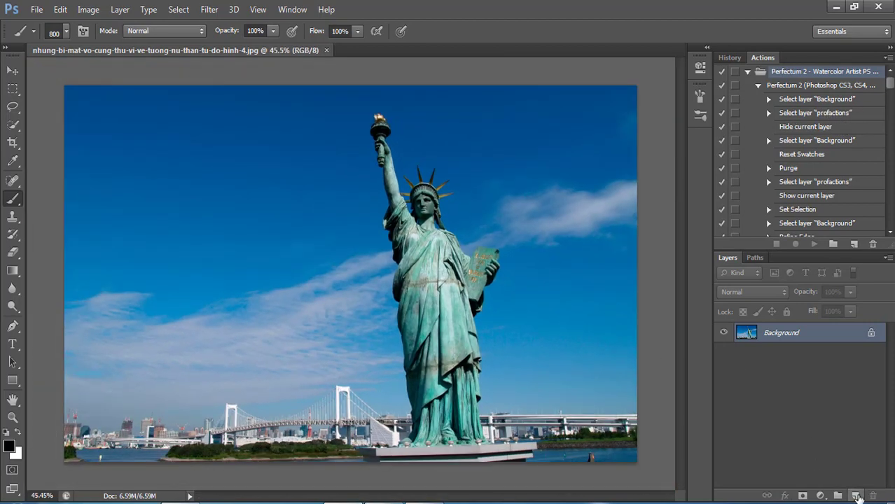
{"action": "left_click", "coordinate": [855, 496]}
{"action": "double_click", "coordinate": [776, 333]}
{"action": "type", "text": "profactions"}
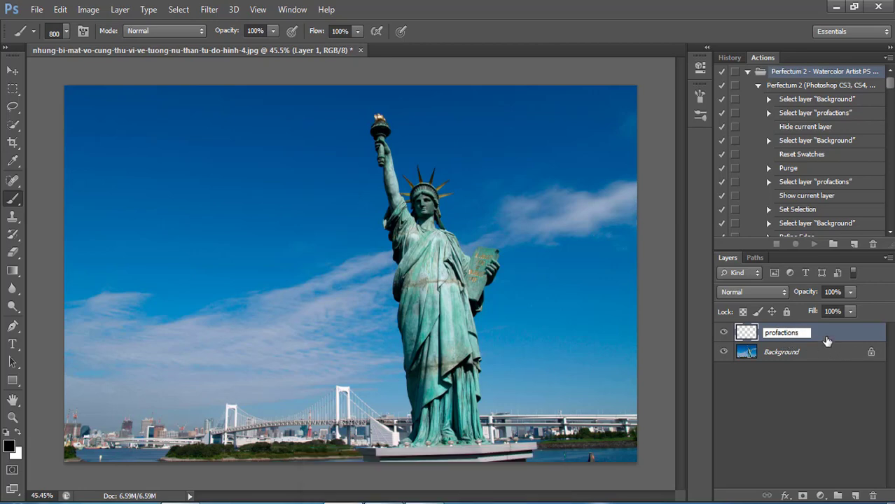
{"action": "key", "text": "Return"}
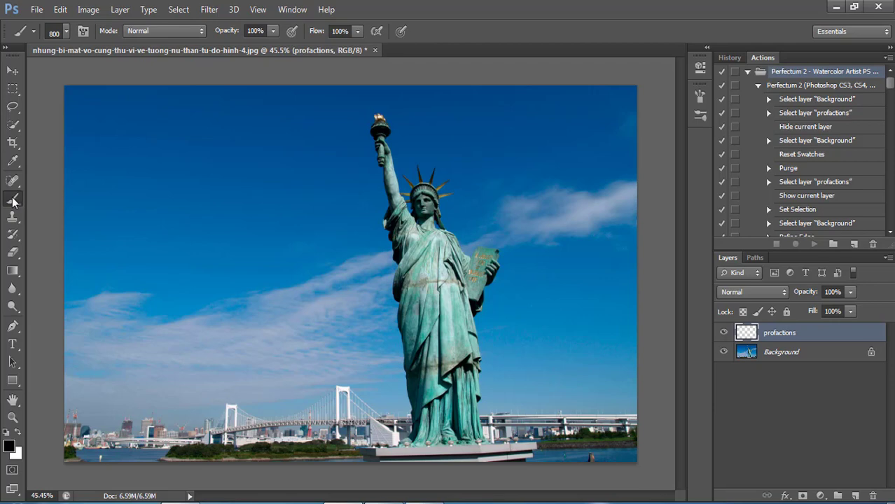
Step: Set the foreground colour to pure red #ff0000 and the Brush tool to 83 pixels
{"action": "left_click", "coordinate": [10, 447]}
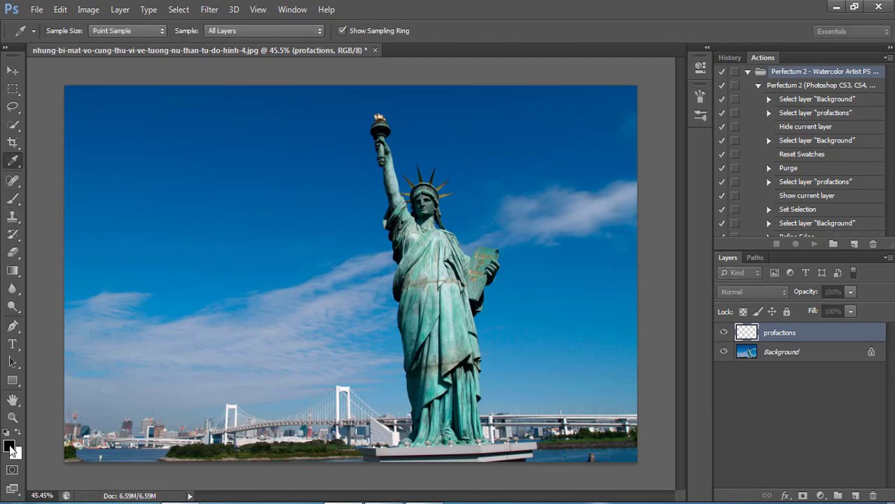
{"action": "left_click", "coordinate": [705, 133]}
{"action": "left_click", "coordinate": [838, 127]}
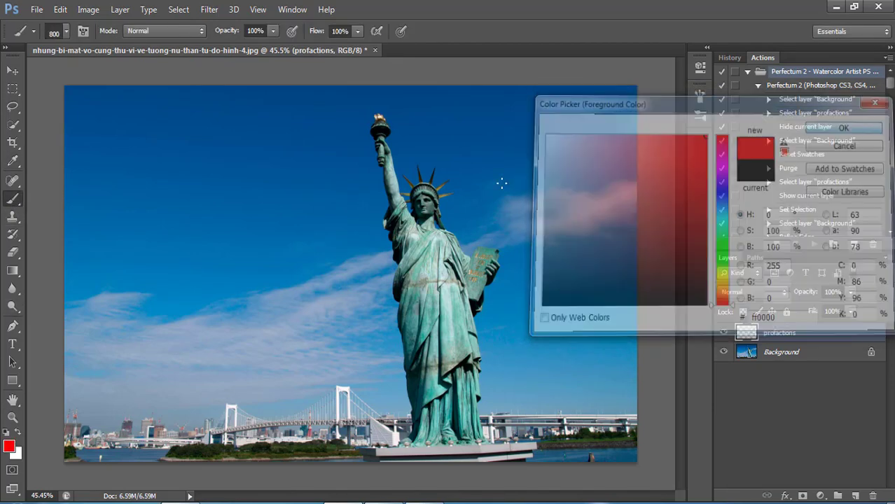
{"action": "right_click", "coordinate": [504, 208]}
{"action": "key", "text": "Escape"}
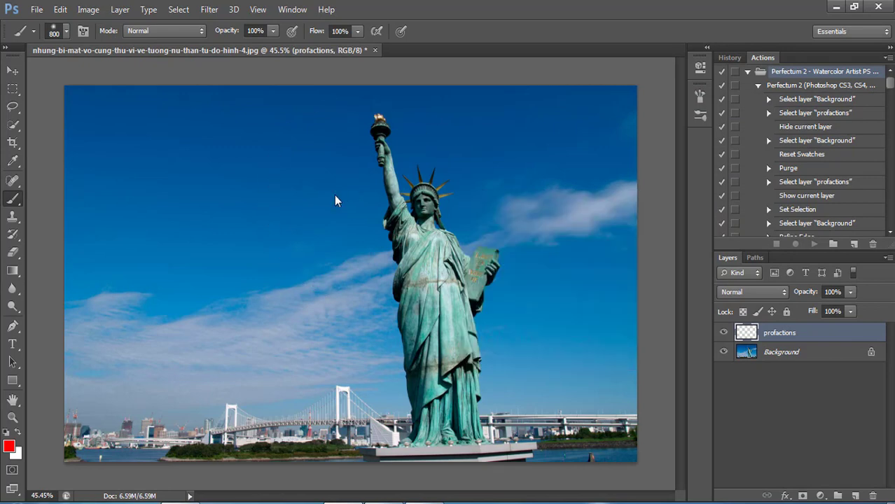
{"action": "left_click_drag", "start_coordinate": [347, 196], "coordinate": [252, 200]}
{"action": "left_click_drag", "start_coordinate": [387, 133], "coordinate": [398, 211]}
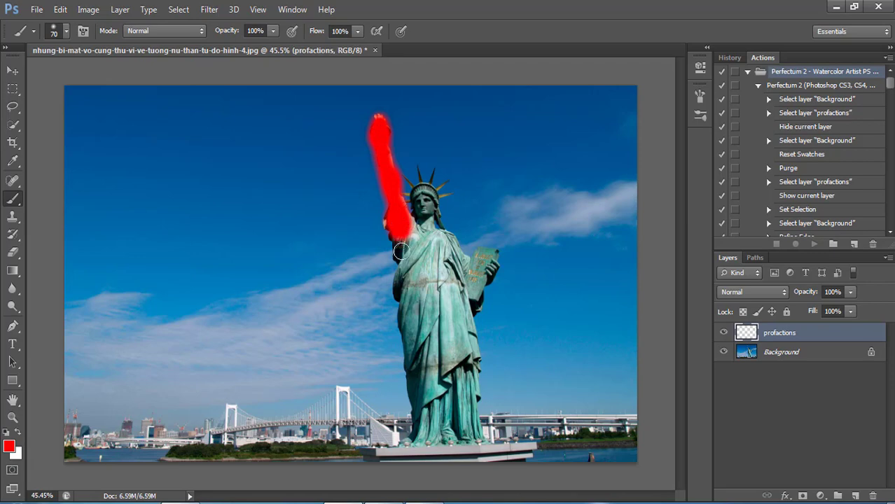
Step: Paint red over the statue's raised arm, shoulder, head and neck
{"action": "mouse_move", "coordinate": [400, 252]}
{"action": "left_mouse_down"}
{"action": "mouse_move", "coordinate": [406, 276]}
{"action": "mouse_move", "coordinate": [421, 214]}
{"action": "left_mouse_up"}
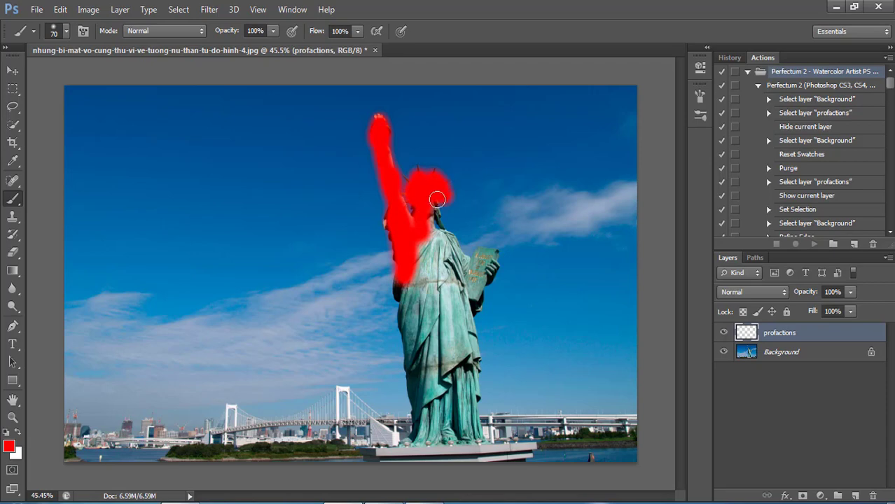
{"action": "mouse_move", "coordinate": [437, 200]}
{"action": "left_mouse_down"}
{"action": "mouse_move", "coordinate": [455, 256]}
{"action": "mouse_move", "coordinate": [484, 258]}
{"action": "mouse_move", "coordinate": [475, 298]}
{"action": "mouse_move", "coordinate": [423, 274]}
{"action": "mouse_move", "coordinate": [423, 287]}
{"action": "mouse_move", "coordinate": [425, 265]}
{"action": "mouse_move", "coordinate": [419, 296]}
{"action": "mouse_move", "coordinate": [429, 423]}
{"action": "mouse_move", "coordinate": [452, 341]}
{"action": "mouse_move", "coordinate": [461, 439]}
{"action": "mouse_move", "coordinate": [452, 310]}
{"action": "mouse_move", "coordinate": [463, 389]}
{"action": "mouse_move", "coordinate": [454, 448]}
{"action": "left_mouse_up"}
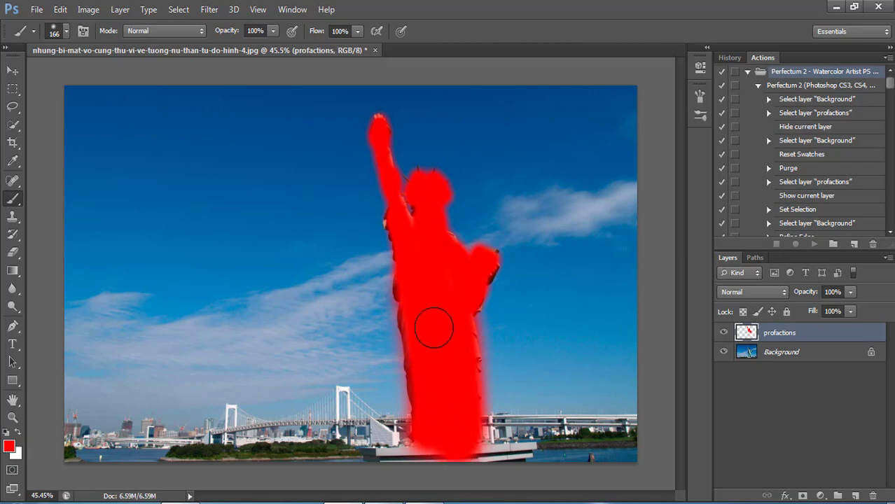
{"action": "scroll", "coordinate": [425, 279], "scroll_direction": "up", "scroll_amount": 1}
{"action": "scroll", "coordinate": [489, 280], "scroll_direction": "down", "scroll_amount": 3}
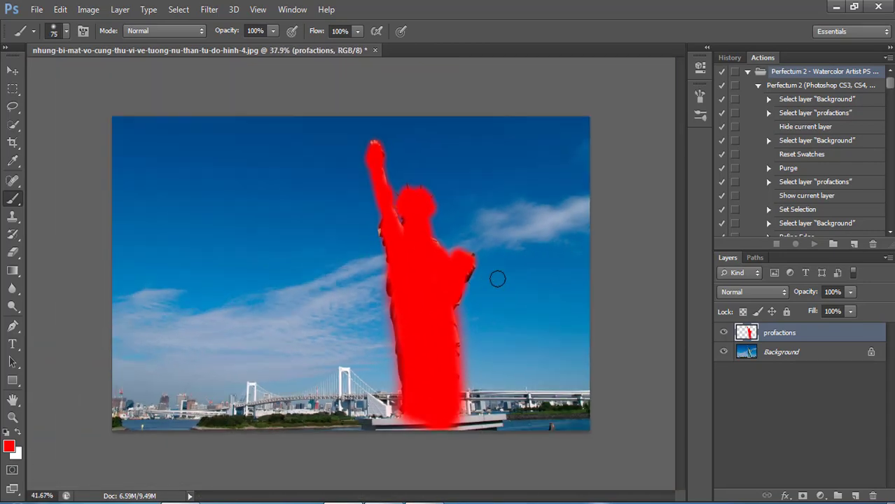
{"action": "scroll", "coordinate": [497, 276], "scroll_direction": "up", "scroll_amount": 2}
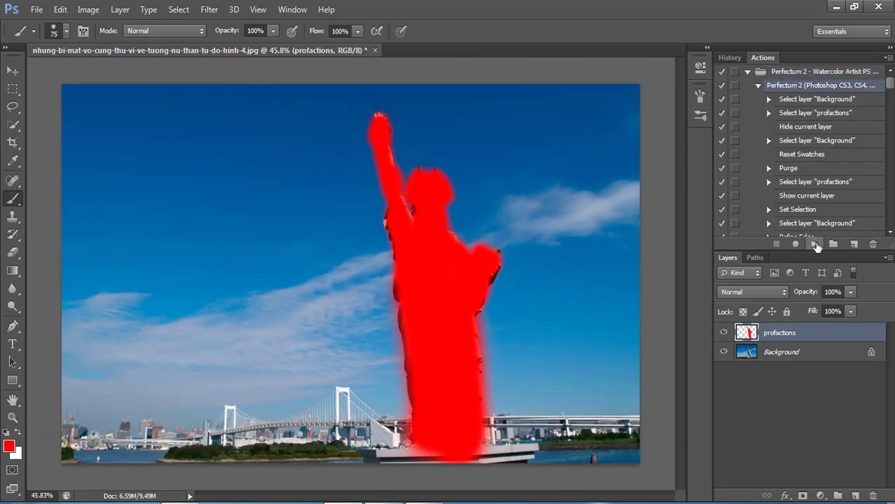
Step: Play the Perfectum 2 (Photoshop CS3, CS4...) action on the statue photo
{"action": "left_click", "coordinate": [813, 242]}
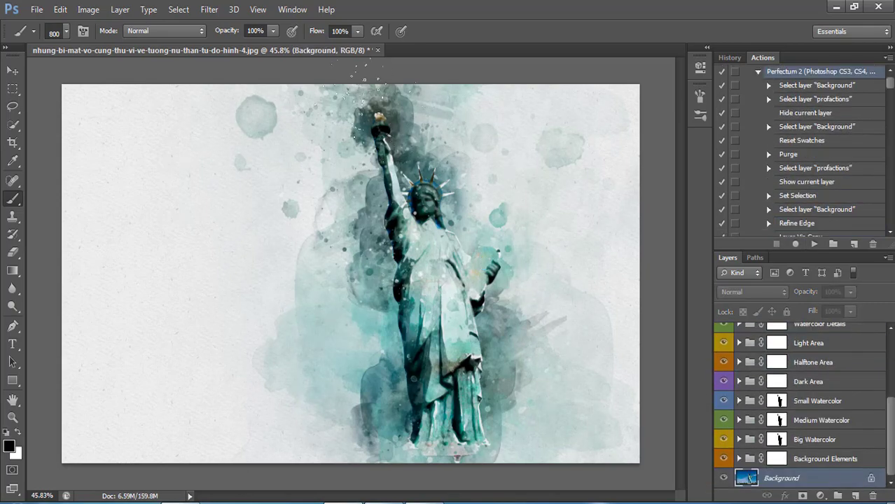
Step: Expand the Color Adjustments and Color Tones groups and toggle the Filter 3 - Yellow tone layer
{"action": "scroll", "coordinate": [348, 215], "scroll_direction": "up", "scroll_amount": 2}
{"action": "scroll", "coordinate": [764, 377], "scroll_direction": "up", "scroll_amount": 4}
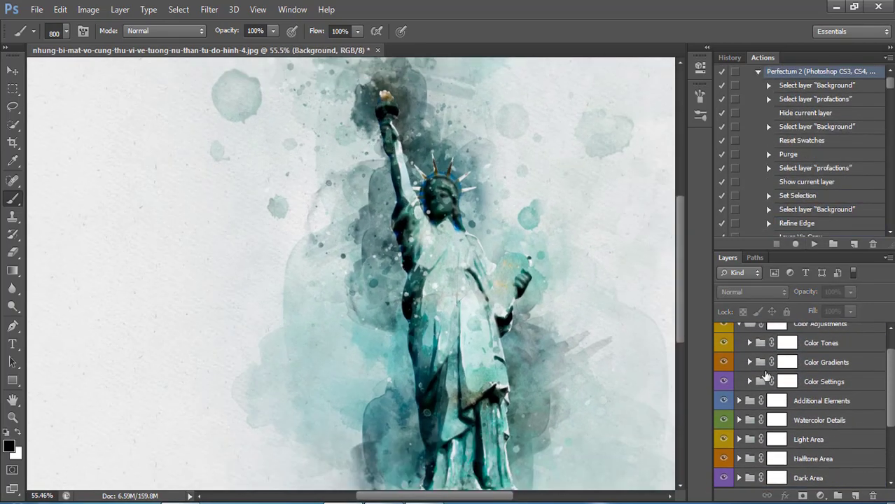
{"action": "scroll", "coordinate": [743, 365], "scroll_direction": "up", "scroll_amount": 1}
{"action": "left_click", "coordinate": [739, 352]}
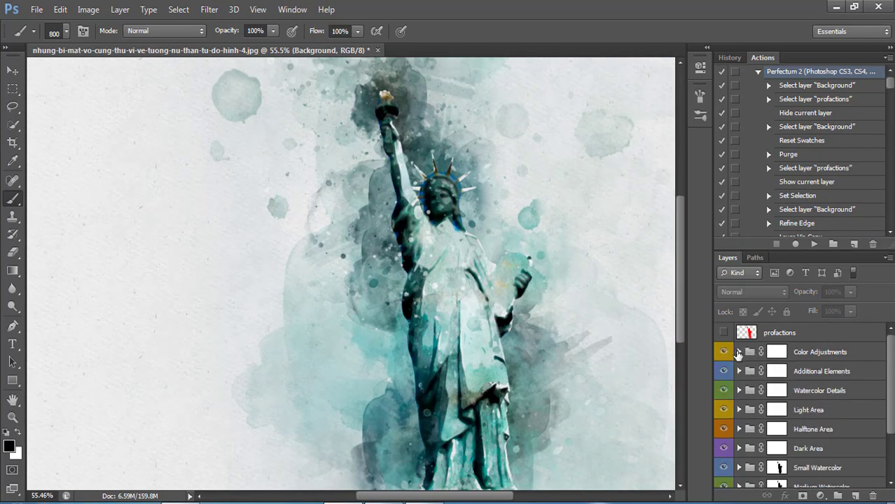
{"action": "left_click", "coordinate": [738, 352]}
{"action": "left_click", "coordinate": [749, 371]}
{"action": "scroll", "coordinate": [750, 371], "scroll_direction": "down", "scroll_amount": 2}
{"action": "scroll", "coordinate": [730, 369], "scroll_direction": "up", "scroll_amount": 1}
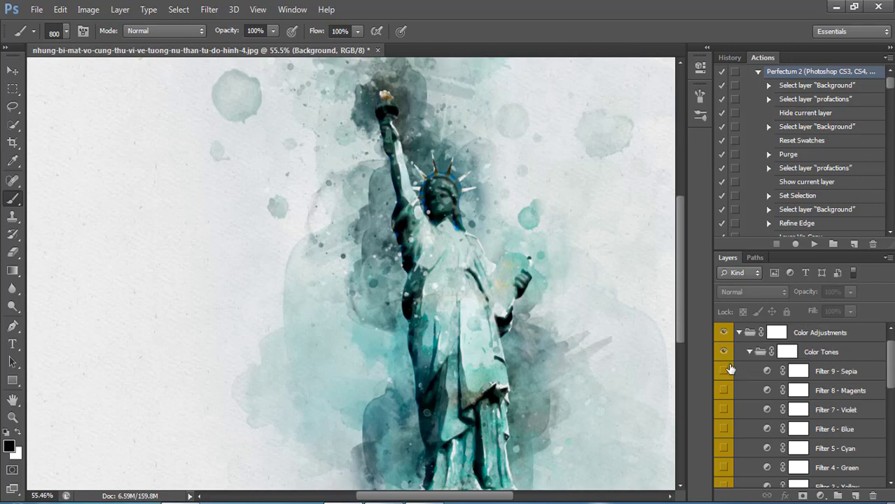
{"action": "scroll", "coordinate": [722, 378], "scroll_direction": "down", "scroll_amount": 1}
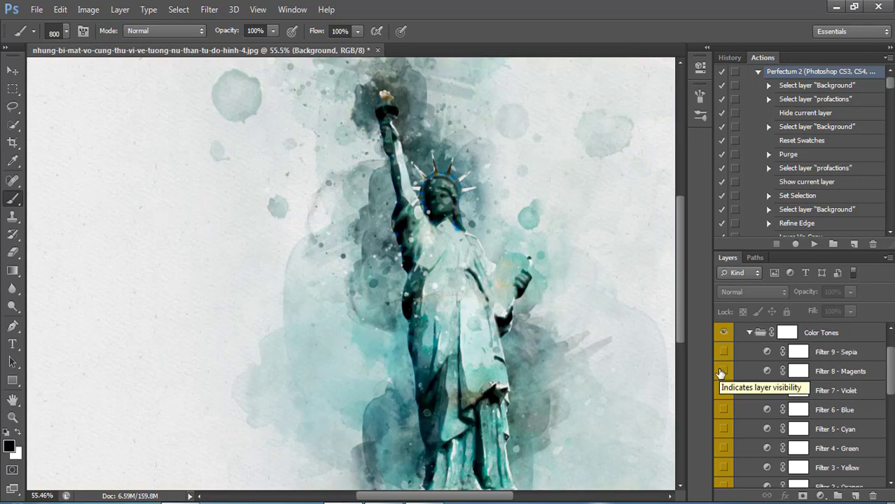
{"action": "scroll", "coordinate": [722, 385], "scroll_direction": "down", "scroll_amount": 1}
{"action": "scroll", "coordinate": [722, 392], "scroll_direction": "down", "scroll_amount": 3}
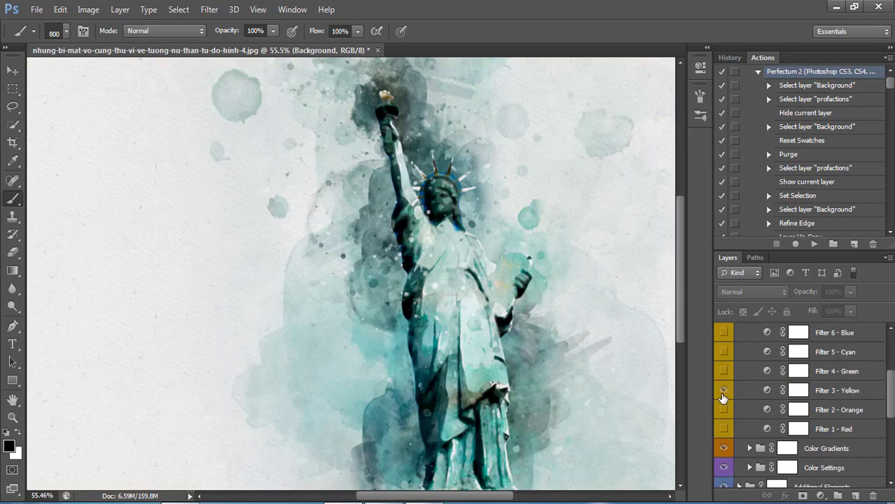
{"action": "left_click", "coordinate": [723, 392]}
{"action": "scroll", "coordinate": [722, 398], "scroll_direction": "down", "scroll_amount": 3}
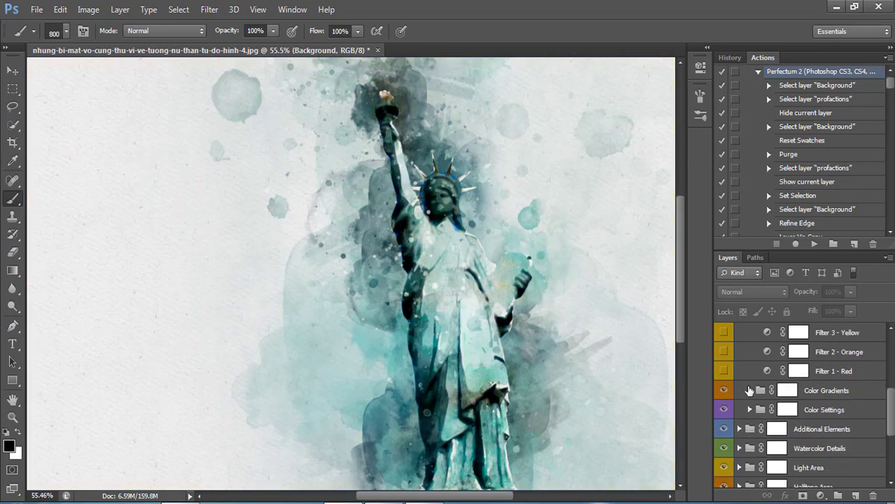
Step: Expand Color Gradients and preview the yellow and blue gradient tints
{"action": "left_click", "coordinate": [749, 389]}
{"action": "scroll", "coordinate": [738, 388], "scroll_direction": "down", "scroll_amount": 2}
{"action": "left_click", "coordinate": [726, 373]}
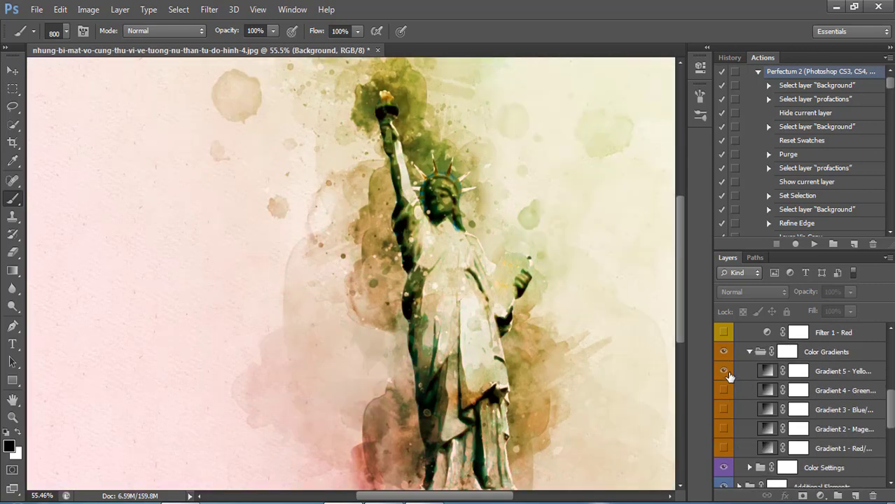
{"action": "scroll", "coordinate": [483, 326], "scroll_direction": "down", "scroll_amount": 1}
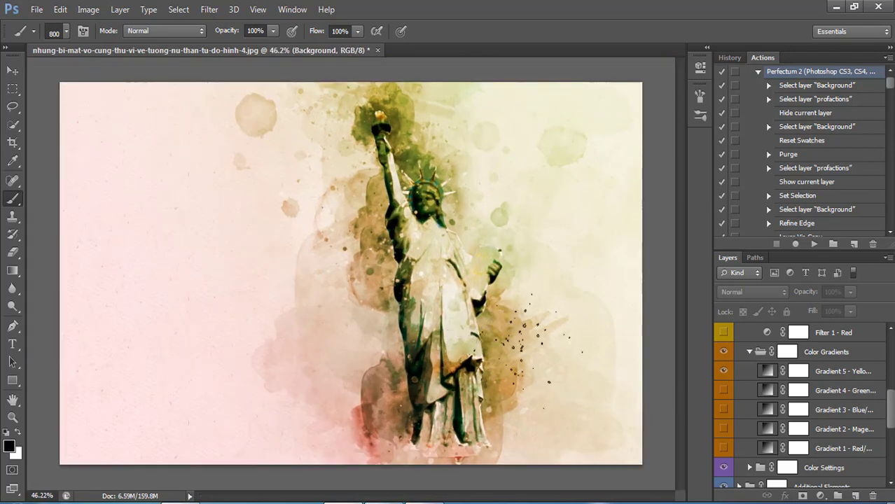
{"action": "left_click", "coordinate": [725, 372]}
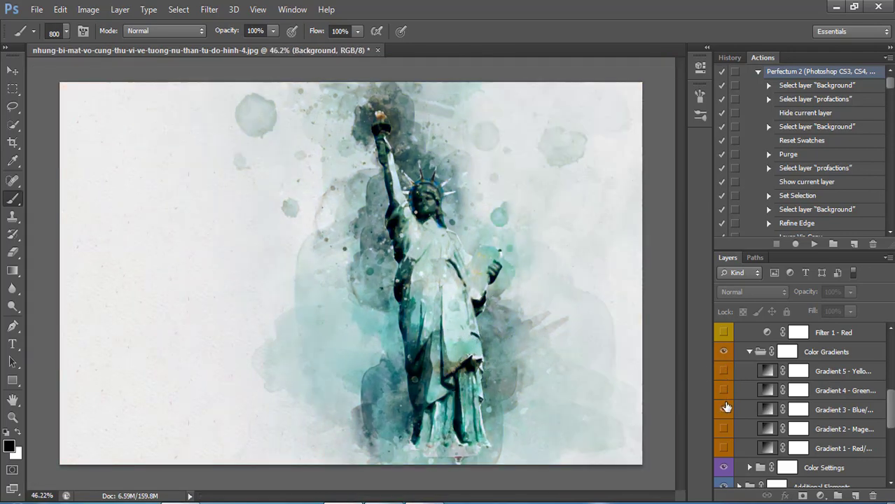
{"action": "left_click", "coordinate": [725, 408]}
{"action": "left_click", "coordinate": [726, 408]}
Step: Preview the red and magenta gradients, then leave Gradient 5 - Yellow switched on
{"action": "left_click", "coordinate": [723, 372]}
{"action": "left_click", "coordinate": [723, 372]}
{"action": "left_click", "coordinate": [725, 449]}
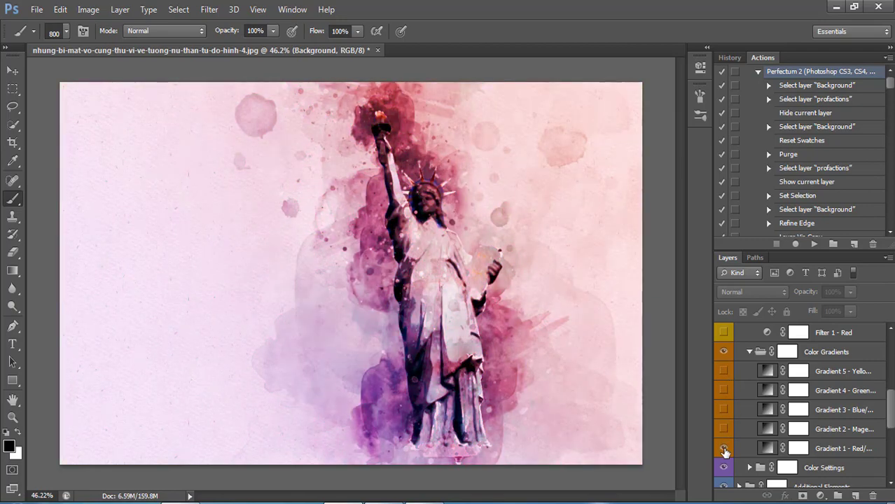
{"action": "left_click", "coordinate": [725, 449]}
{"action": "left_click", "coordinate": [724, 429]}
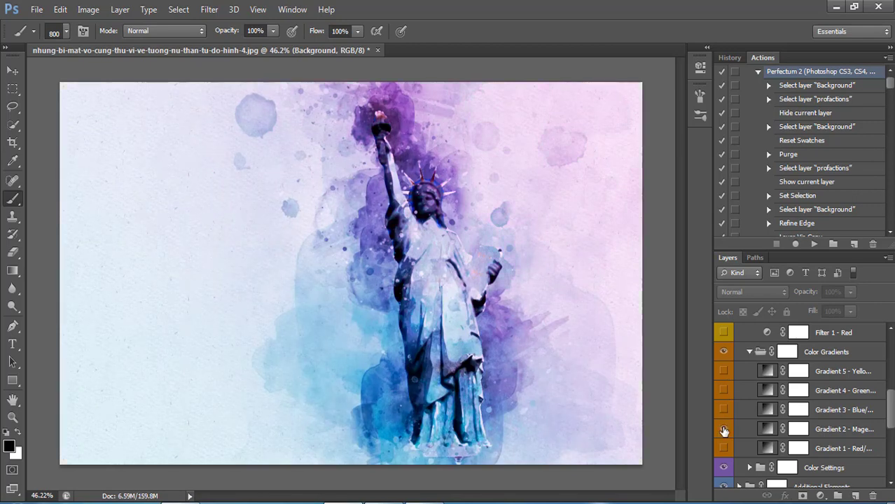
{"action": "left_click", "coordinate": [724, 429]}
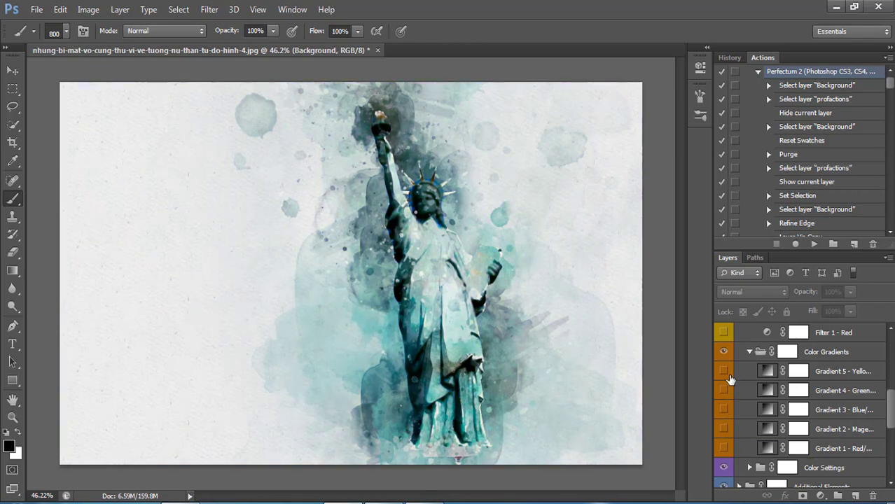
{"action": "left_click", "coordinate": [725, 371]}
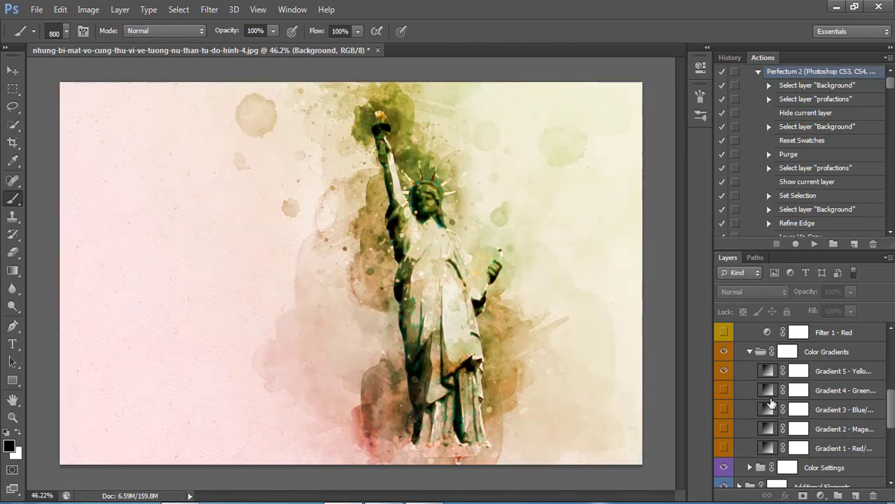
{"action": "scroll", "coordinate": [763, 416], "scroll_direction": "down", "scroll_amount": 1}
{"action": "scroll", "coordinate": [751, 431], "scroll_direction": "down", "scroll_amount": 1}
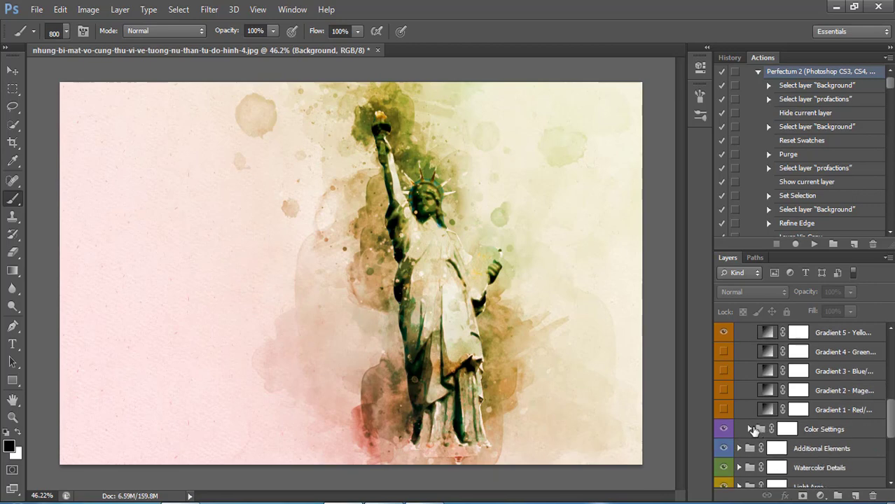
Step: Expand Color Settings, preview Levels, then switch on the Black & White adjustment
{"action": "left_click", "coordinate": [750, 430]}
{"action": "scroll", "coordinate": [756, 428], "scroll_direction": "down", "scroll_amount": 2}
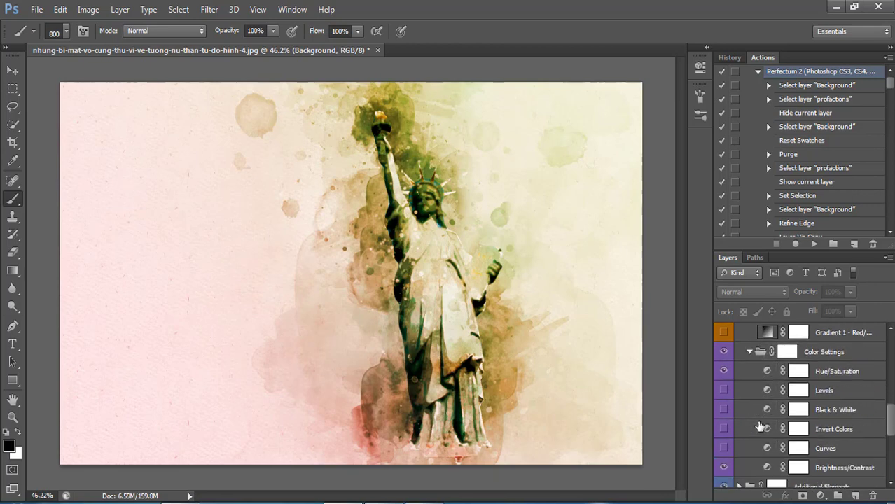
{"action": "left_click", "coordinate": [720, 394]}
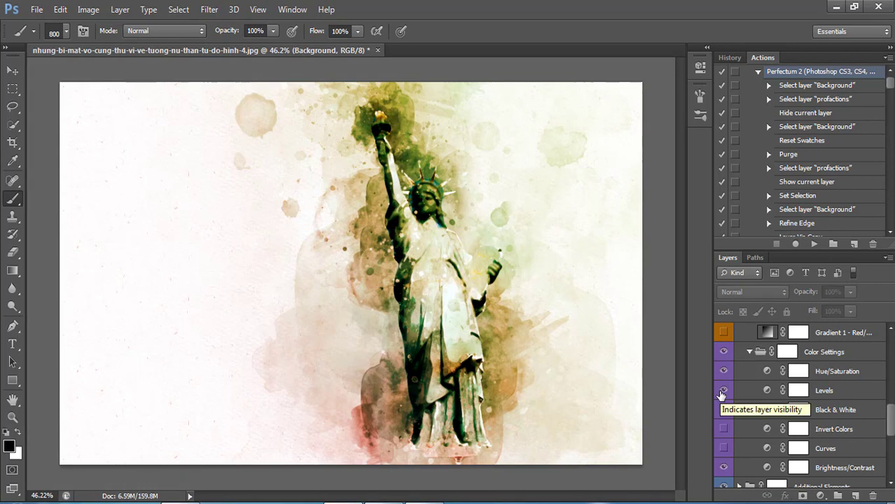
{"action": "left_click", "coordinate": [722, 391]}
{"action": "left_click", "coordinate": [723, 411]}
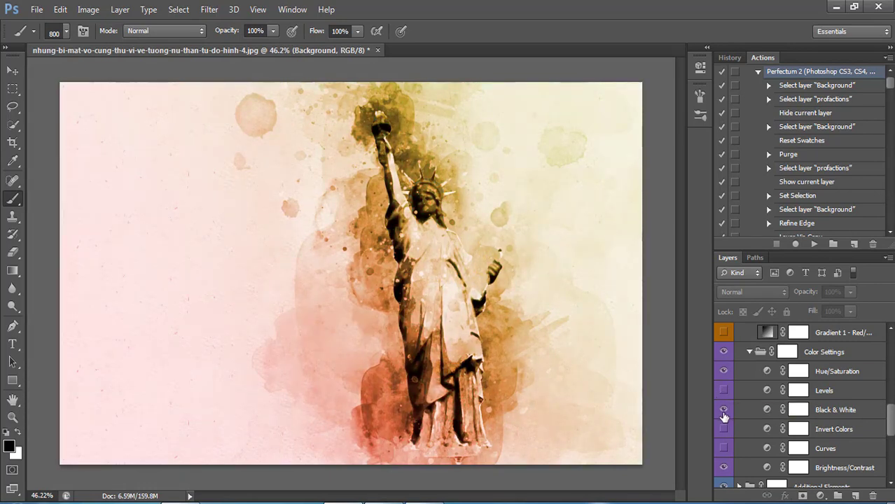
Step: Preview the Invert Colors adjustment and compare the painting with and without Curves
{"action": "left_click", "coordinate": [723, 430]}
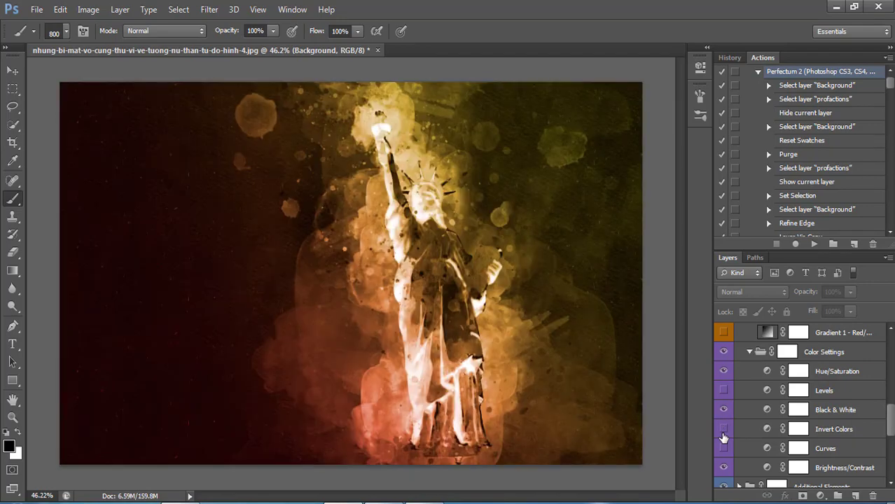
{"action": "left_click", "coordinate": [723, 434]}
{"action": "left_click", "coordinate": [723, 451]}
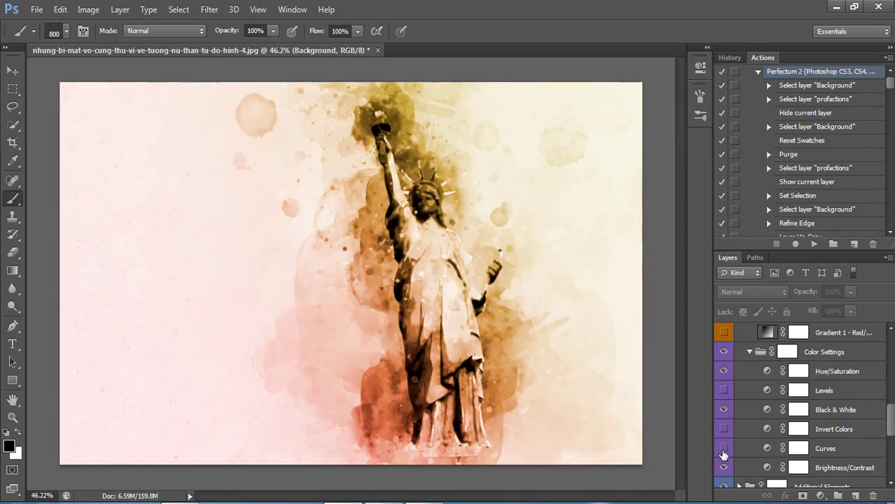
{"action": "left_click", "coordinate": [723, 451]}
{"action": "left_click", "coordinate": [724, 449]}
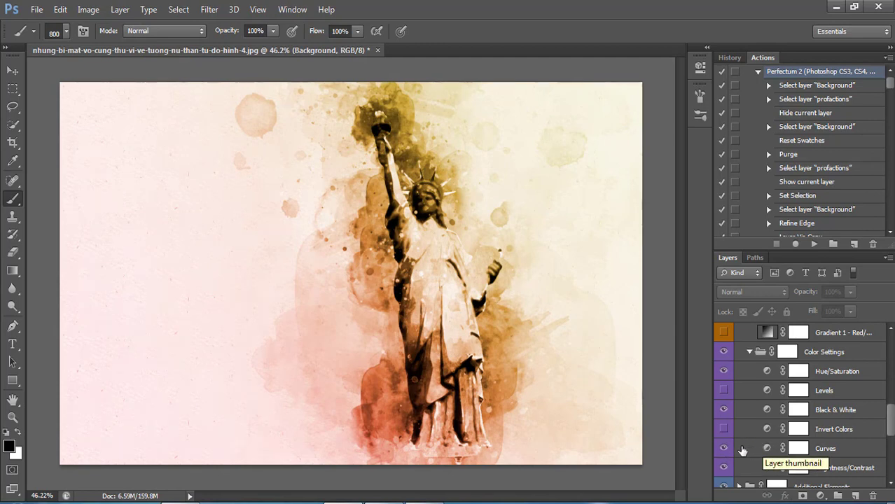
{"action": "left_click", "coordinate": [724, 448]}
{"action": "scroll", "coordinate": [763, 452], "scroll_direction": "down", "scroll_amount": 5}
{"action": "scroll", "coordinate": [764, 450], "scroll_direction": "down", "scroll_amount": 3}
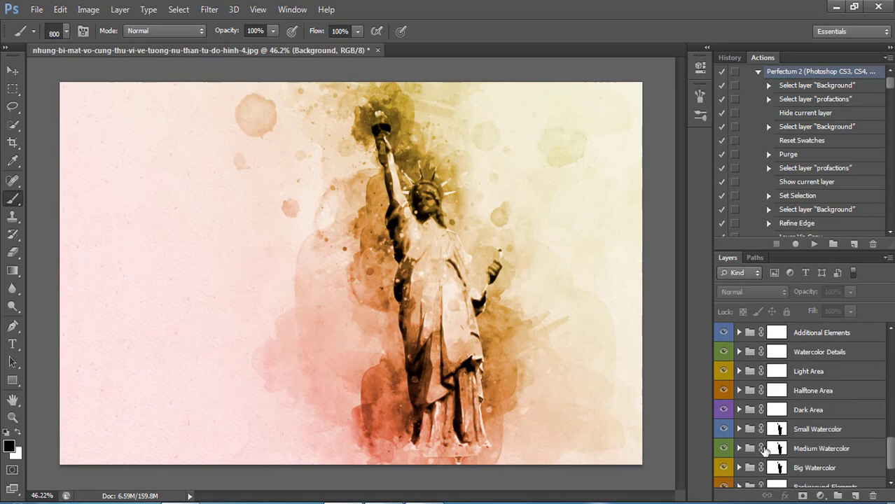
{"action": "scroll", "coordinate": [759, 420], "scroll_direction": "up", "scroll_amount": 2}
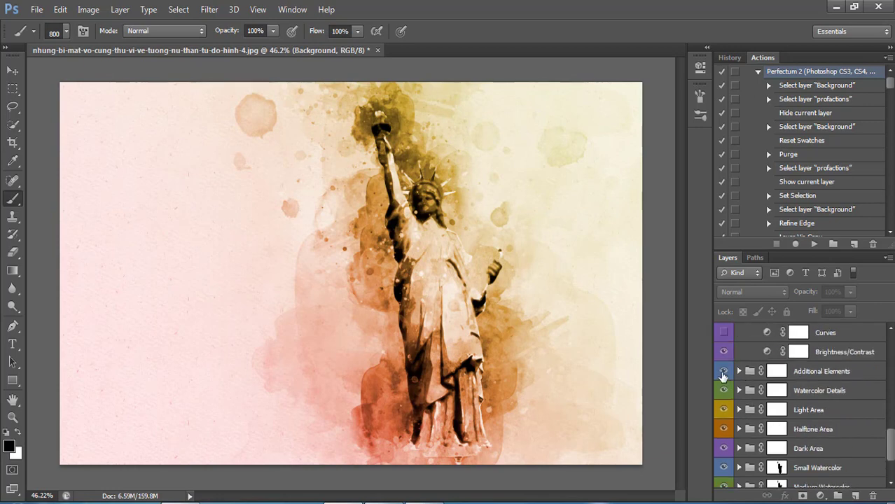
{"action": "left_click", "coordinate": [723, 372]}
{"action": "left_click", "coordinate": [723, 372]}
{"action": "left_click", "coordinate": [723, 372]}
{"action": "left_click", "coordinate": [723, 371]}
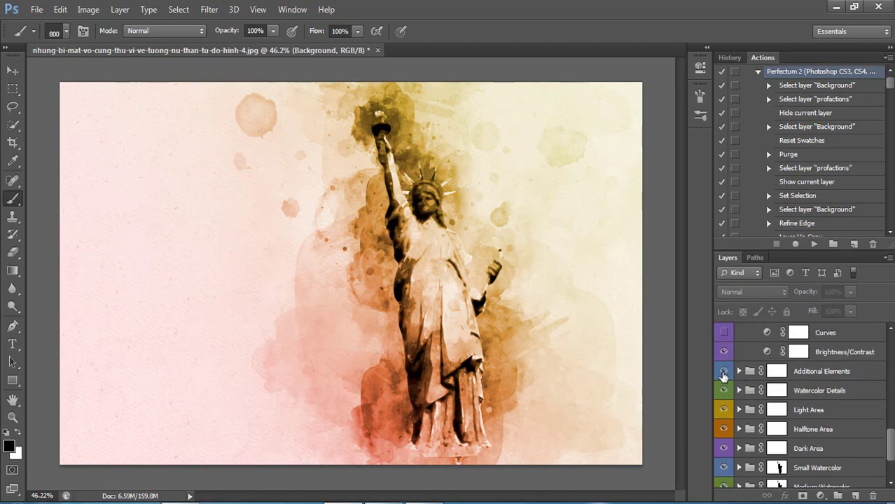
{"action": "left_click", "coordinate": [723, 371]}
{"action": "left_click", "coordinate": [723, 391]}
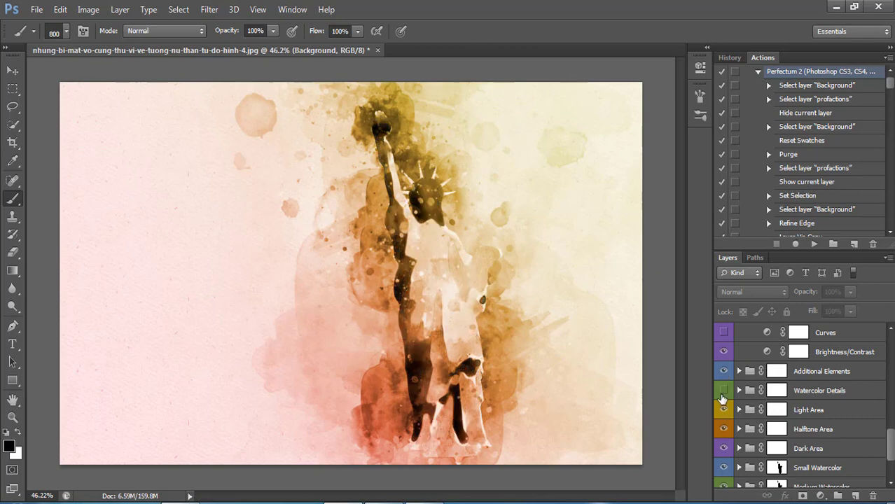
{"action": "left_click", "coordinate": [723, 390]}
{"action": "left_click", "coordinate": [723, 392]}
{"action": "left_click", "coordinate": [723, 392]}
{"action": "left_click", "coordinate": [723, 391]}
{"action": "left_click", "coordinate": [723, 391]}
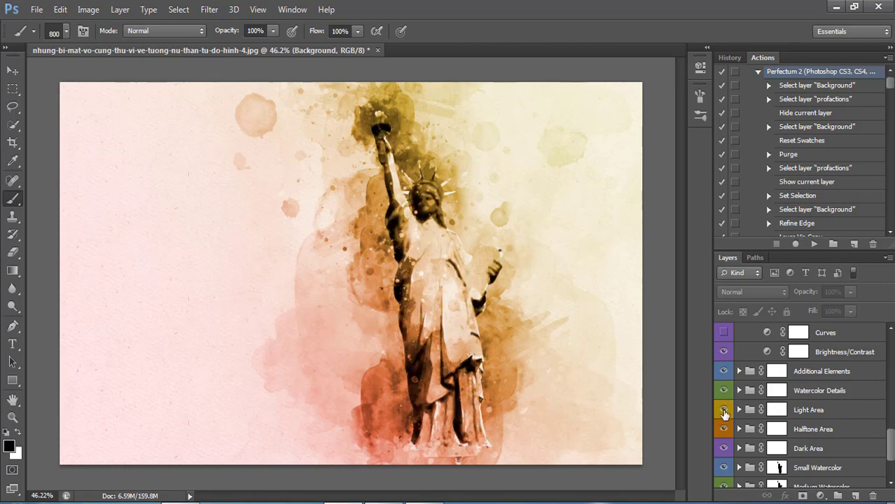
{"action": "left_click", "coordinate": [724, 412]}
{"action": "left_click", "coordinate": [724, 412]}
{"action": "left_click", "coordinate": [724, 412]}
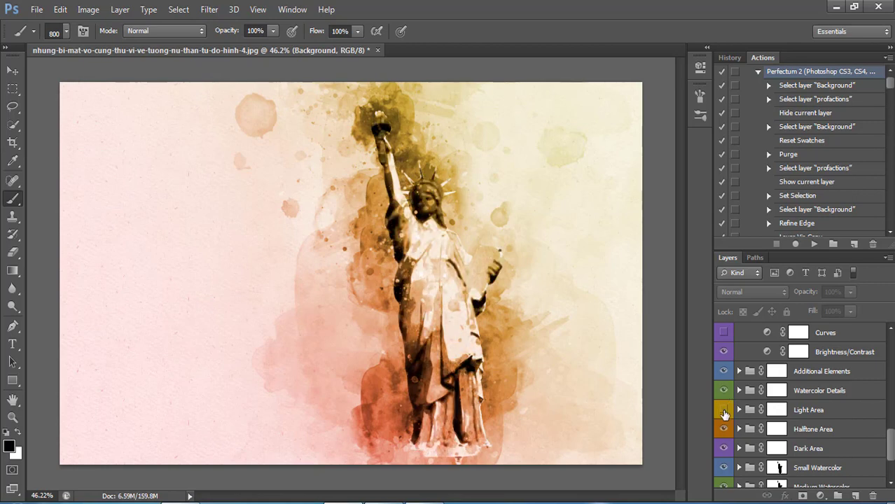
{"action": "left_click", "coordinate": [724, 412]}
{"action": "scroll", "coordinate": [724, 414], "scroll_direction": "down", "scroll_amount": 1}
{"action": "left_click", "coordinate": [724, 410]}
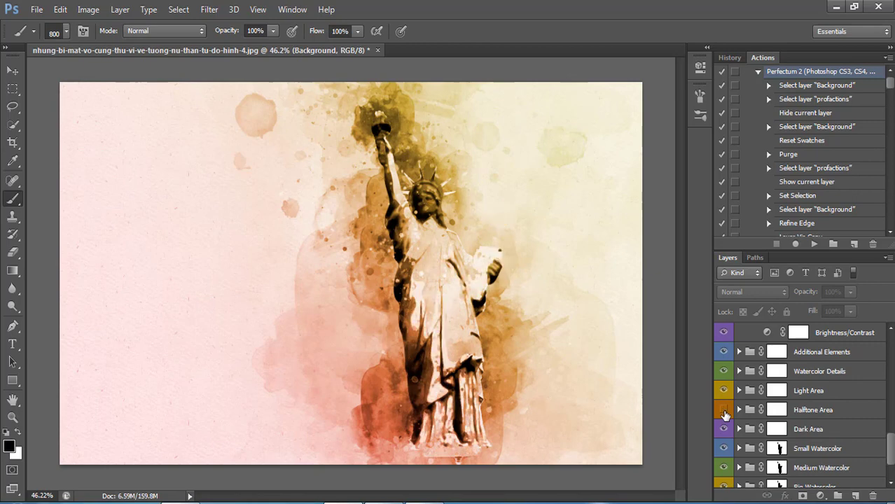
{"action": "left_click", "coordinate": [724, 411]}
{"action": "left_click", "coordinate": [724, 410]}
{"action": "left_click", "coordinate": [724, 410]}
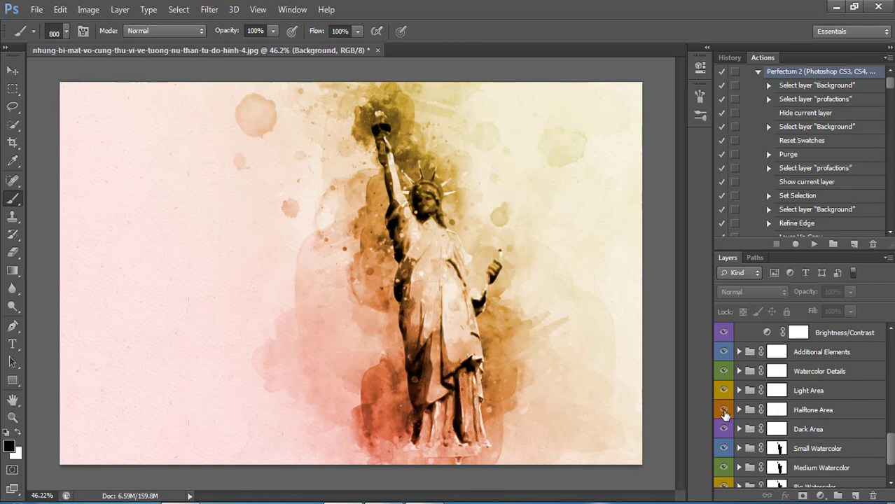
{"action": "left_click", "coordinate": [724, 429]}
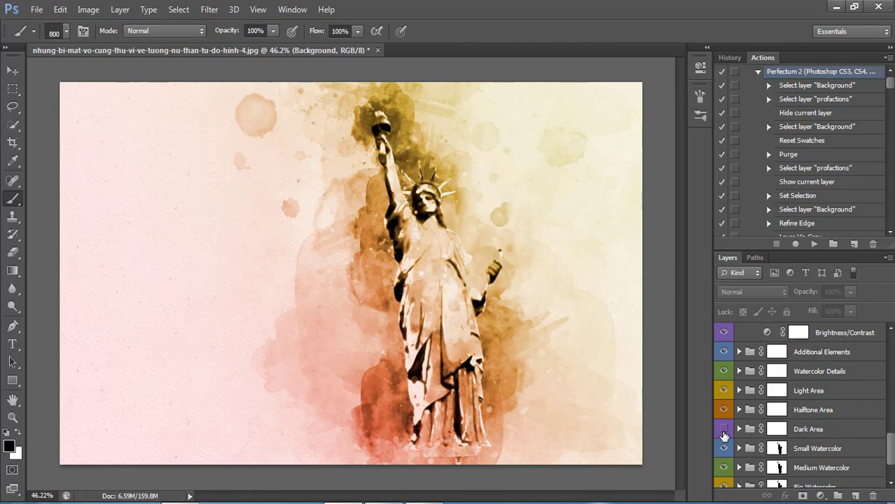
{"action": "left_click", "coordinate": [724, 429]}
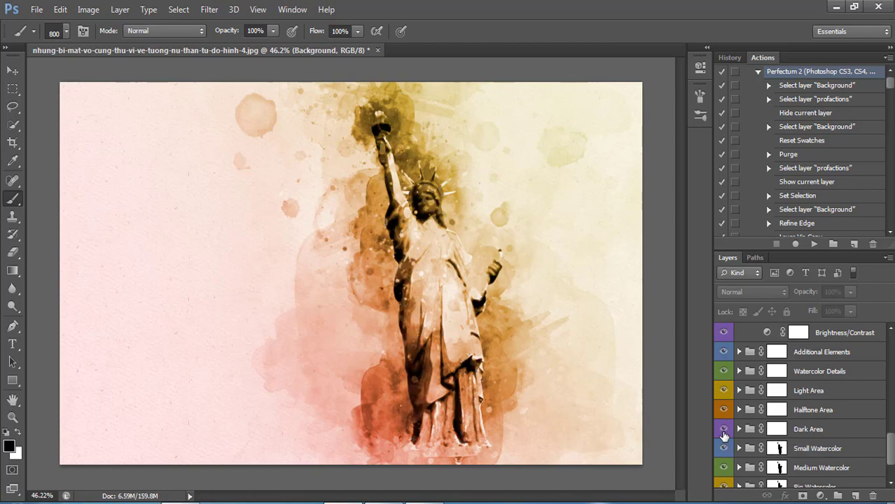
{"action": "left_click", "coordinate": [724, 449]}
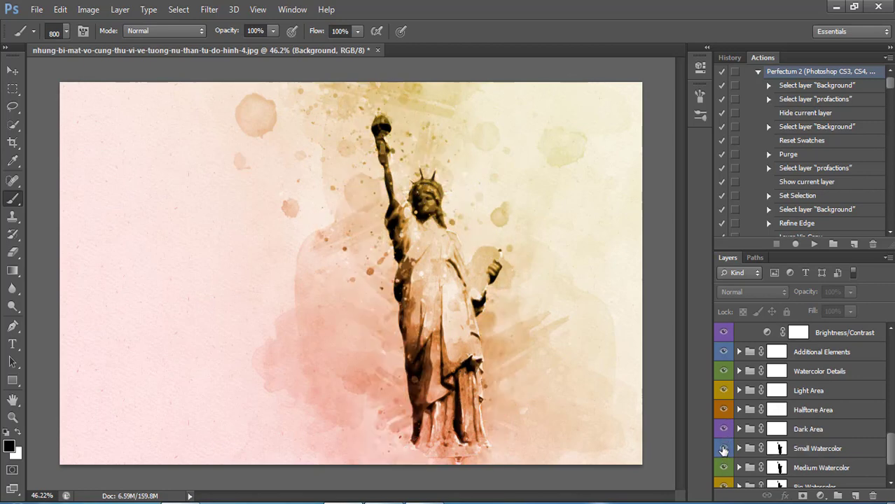
{"action": "left_click", "coordinate": [723, 448]}
Step: Compare without Big Watercolor, then toggle Background Elements to reveal the city-and-bridge skyline
{"action": "scroll", "coordinate": [726, 449], "scroll_direction": "down", "scroll_amount": 2}
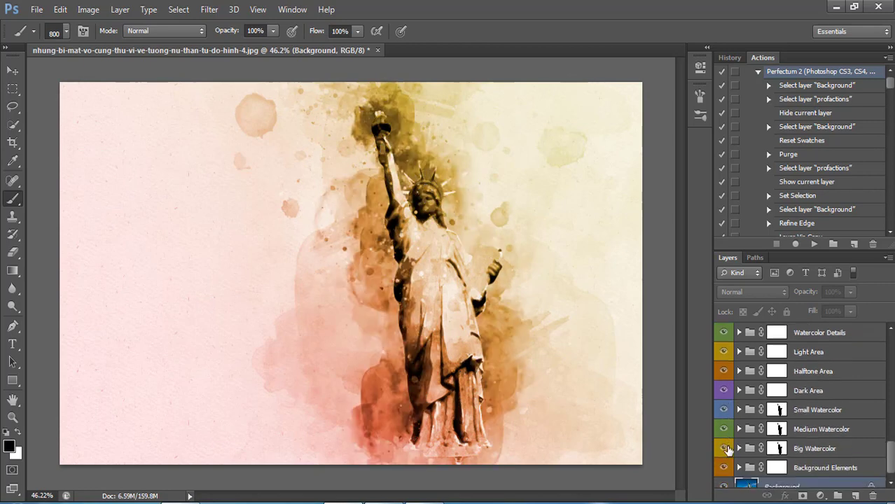
{"action": "left_click", "coordinate": [724, 448]}
{"action": "left_click", "coordinate": [724, 448]}
{"action": "scroll", "coordinate": [727, 450], "scroll_direction": "down", "scroll_amount": 1}
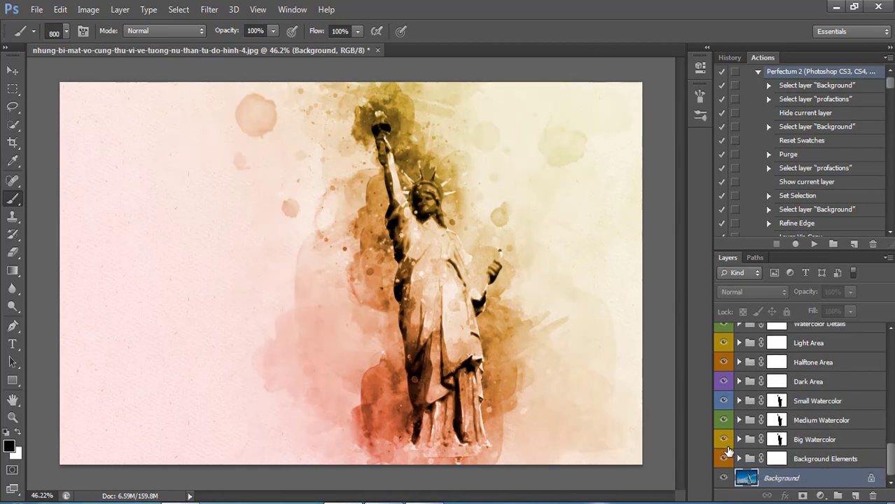
{"action": "left_click", "coordinate": [724, 459]}
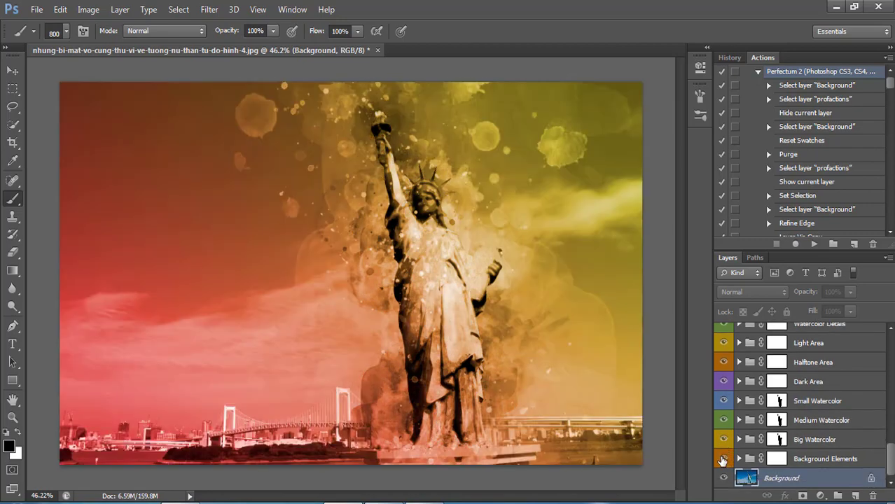
{"action": "left_click", "coordinate": [723, 459]}
{"action": "left_click", "coordinate": [723, 459]}
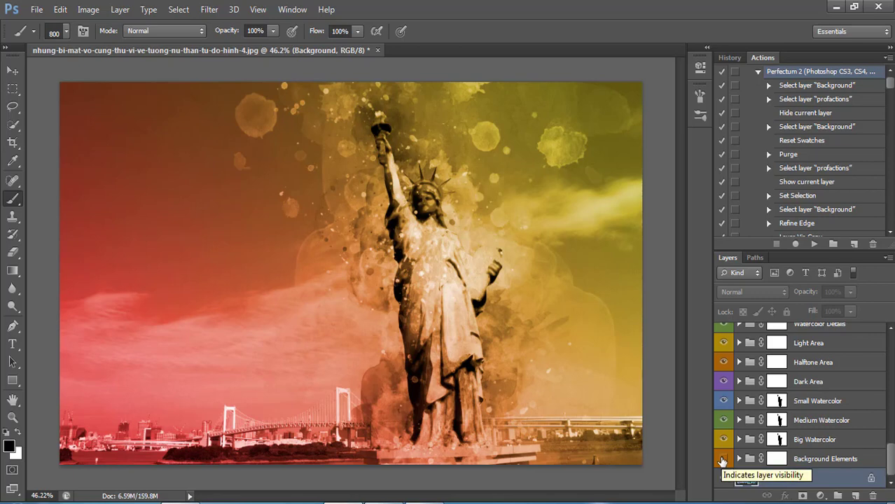
{"action": "left_click", "coordinate": [724, 458]}
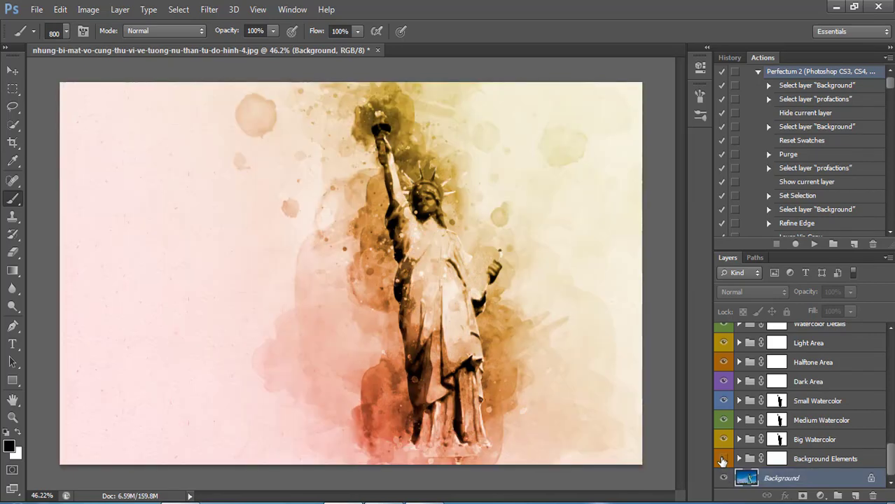
{"action": "left_click", "coordinate": [723, 459]}
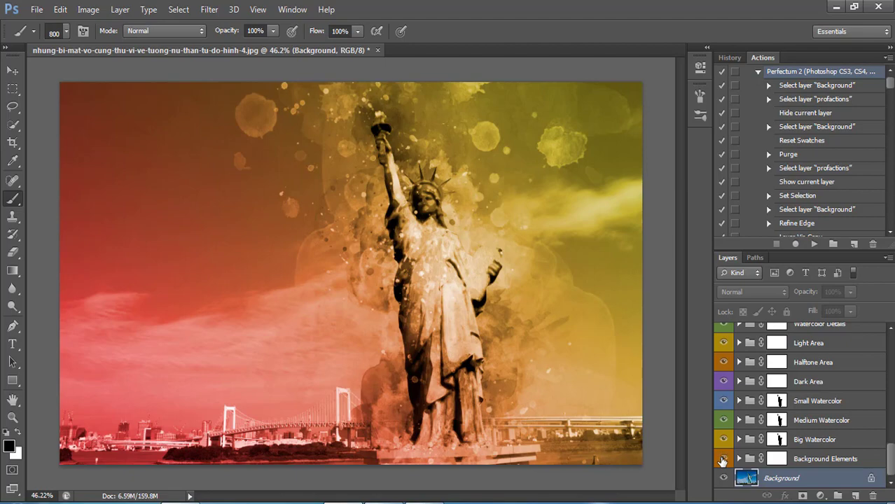